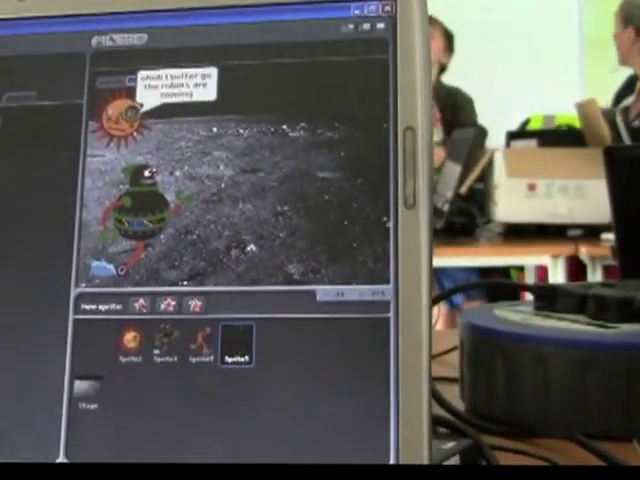
click(196, 345)
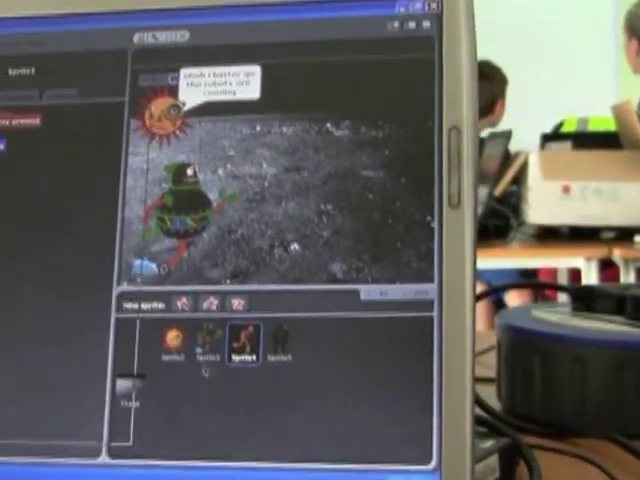